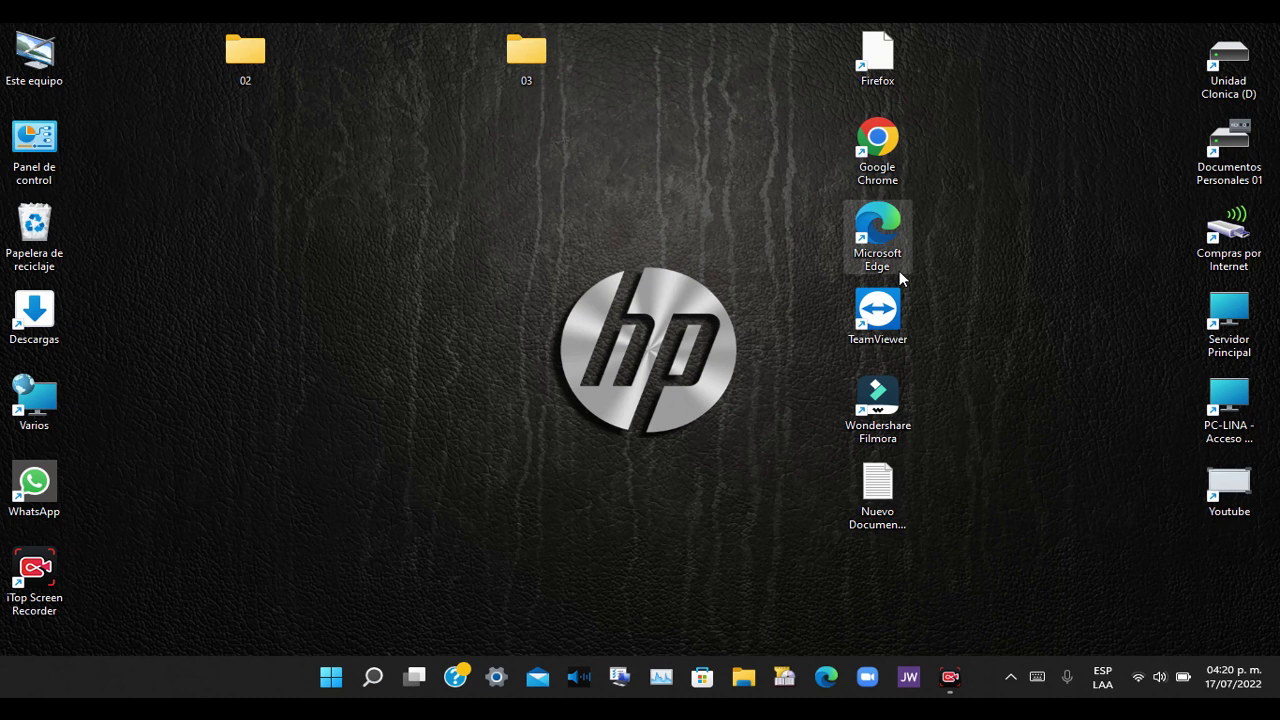
# Start a new desktop shortcut with the target command shutdown.exe -s -t 00 and continue to its naming page
pyautogui.rightClick(510, 167)
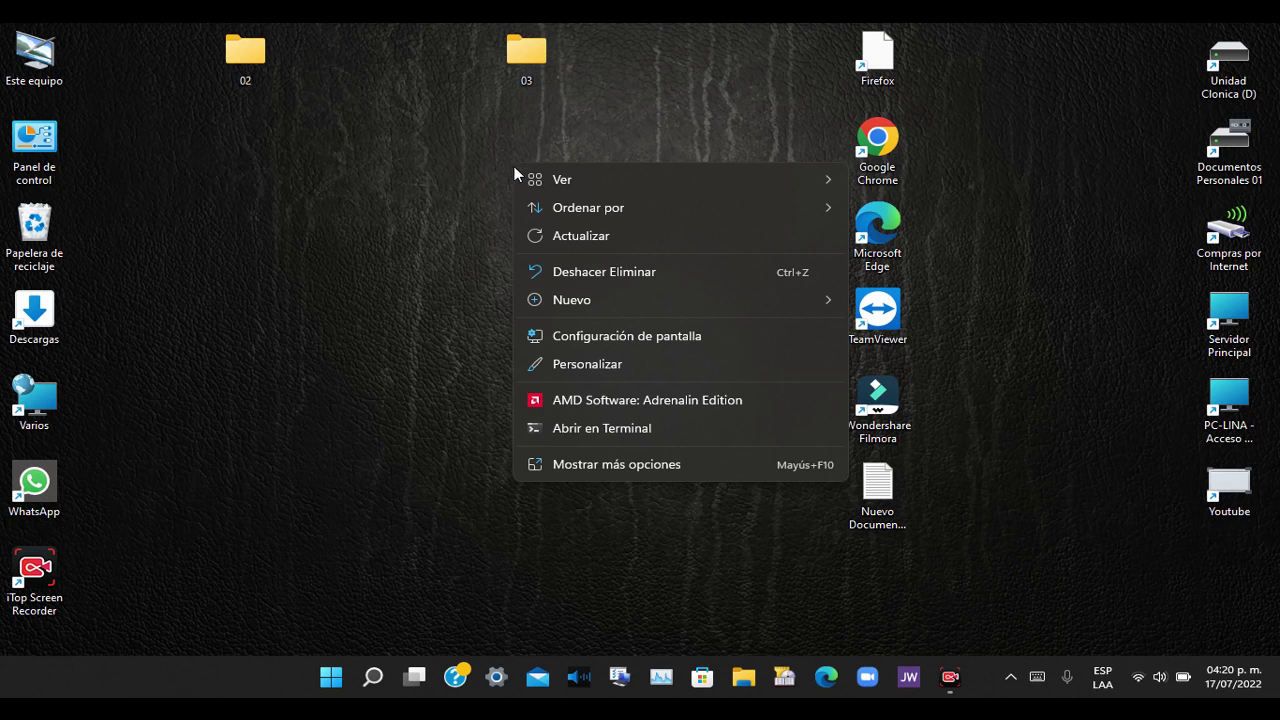
pyautogui.moveTo(630, 300)
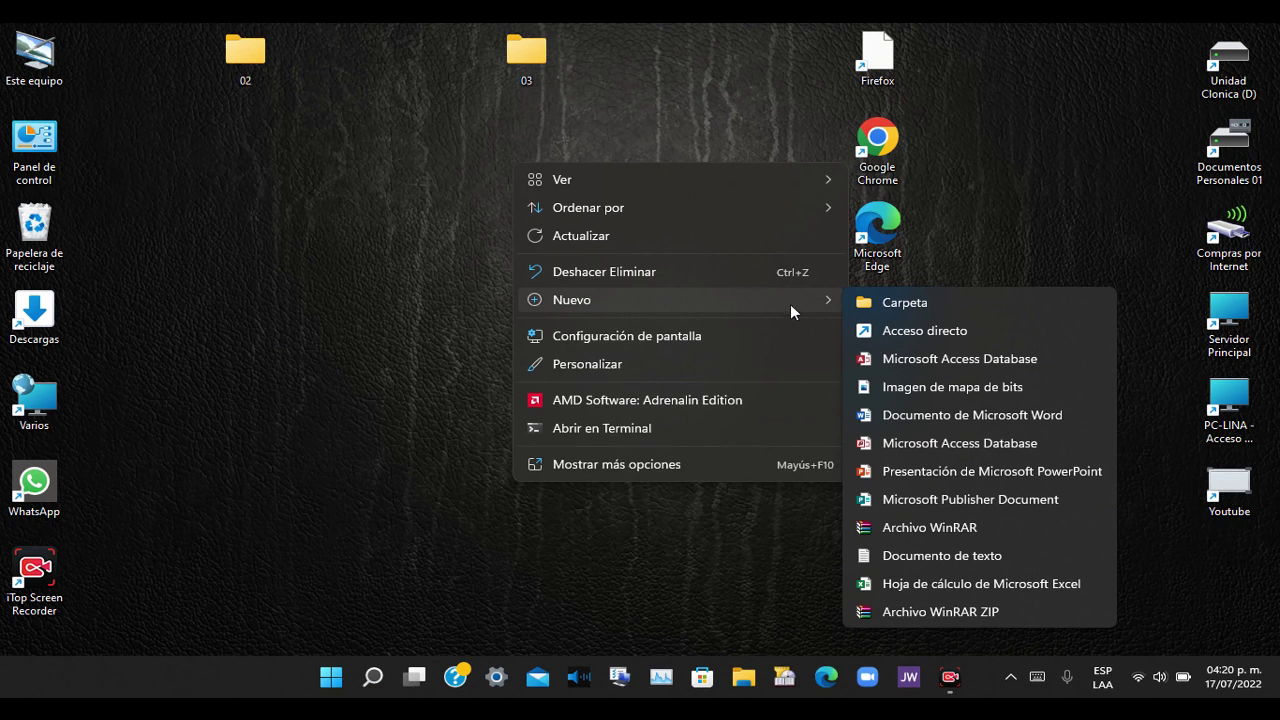
pyautogui.click(924, 332)
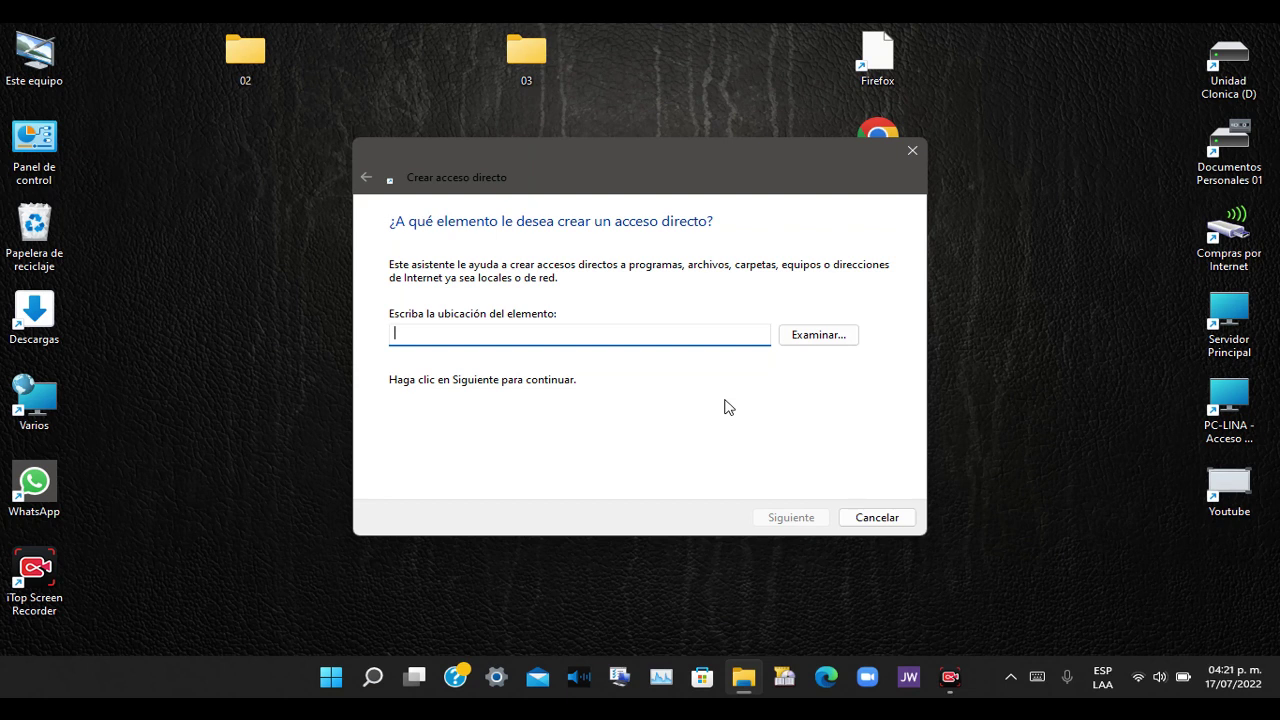
pyautogui.write('sh')
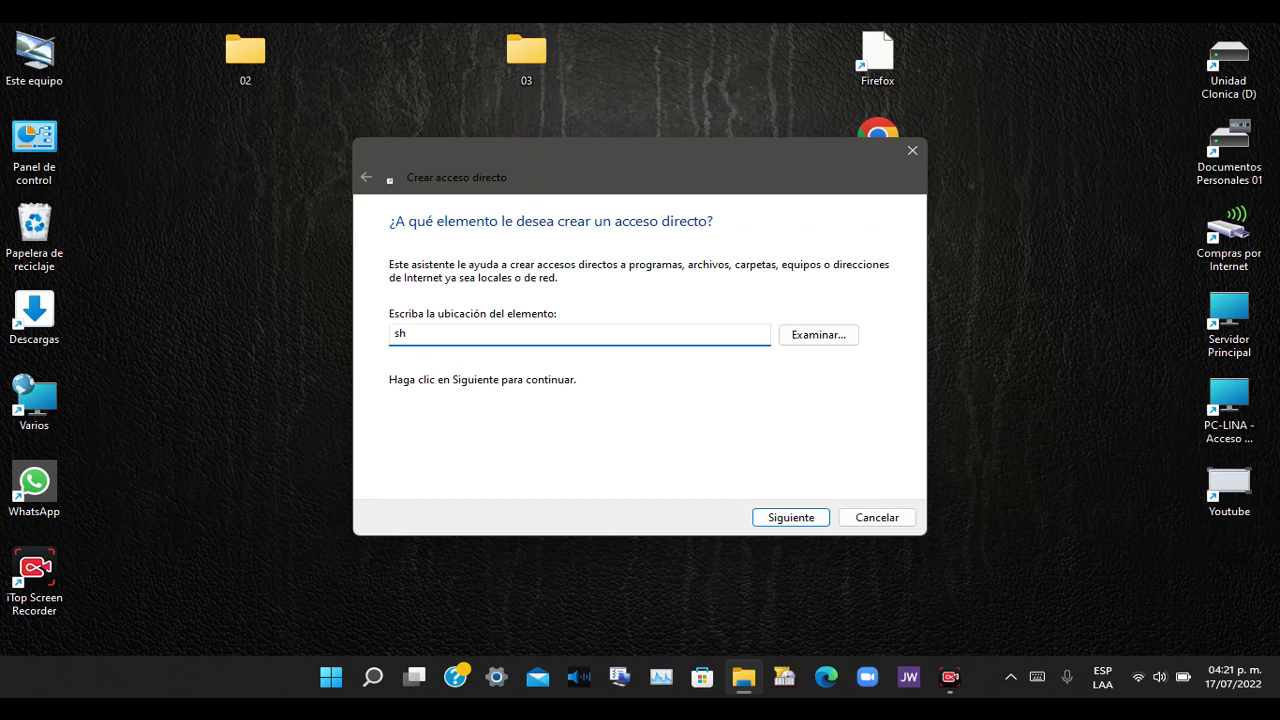
pyautogui.write('utdown.exe')
pyautogui.write('-s -t 00')
pyautogui.click(806, 520)
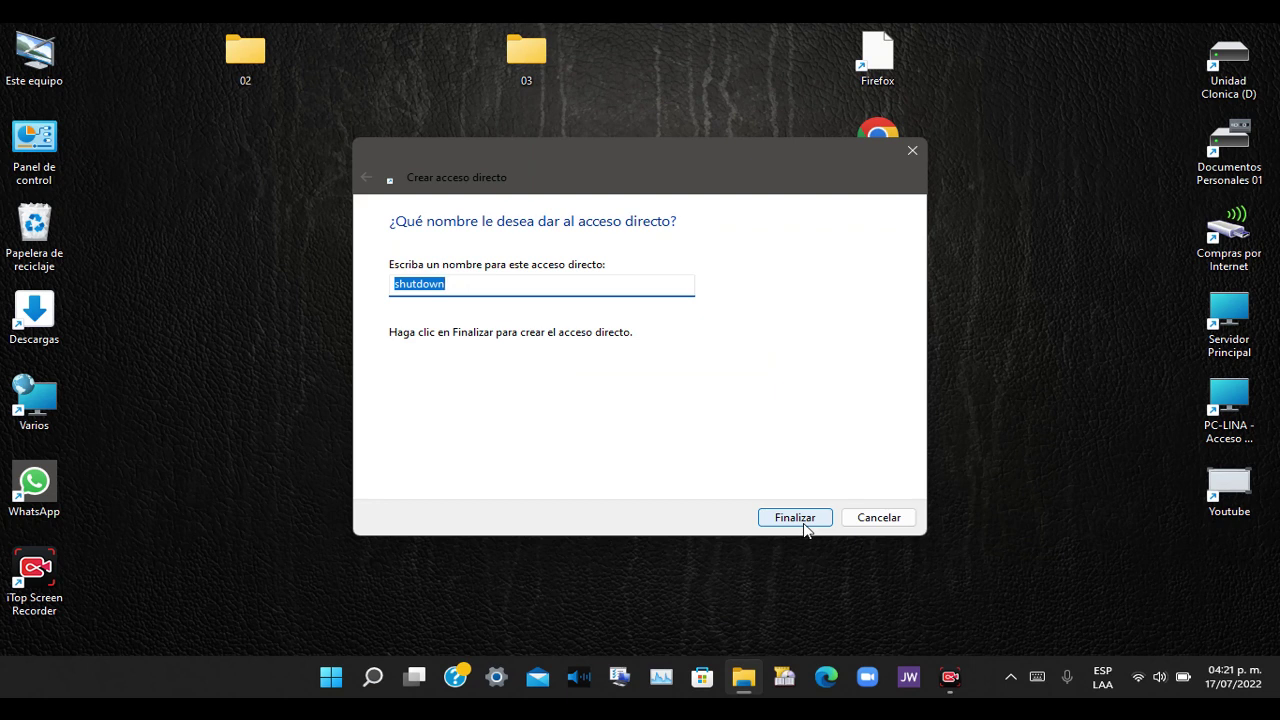
# Name the new shortcut APAGAR, finish creating it, and move it directly beneath the 03 folder on the desktop
pyautogui.press('BackSpace')
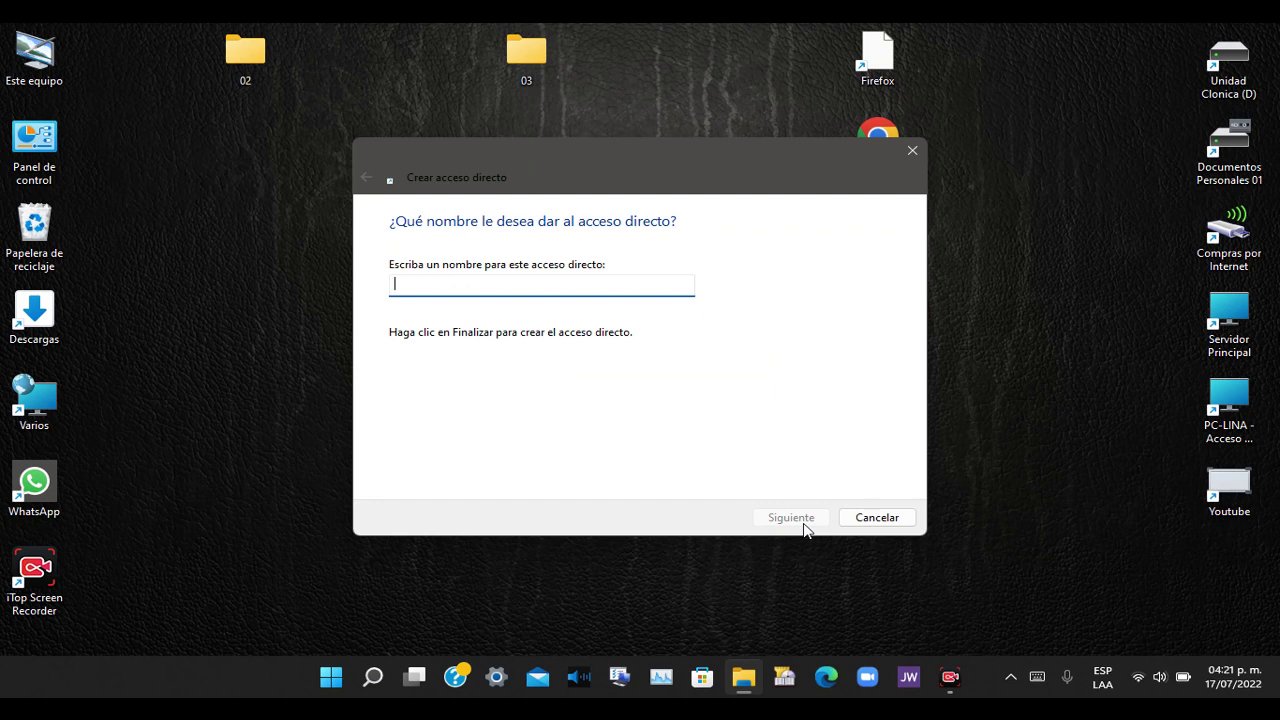
pyautogui.write('AP')
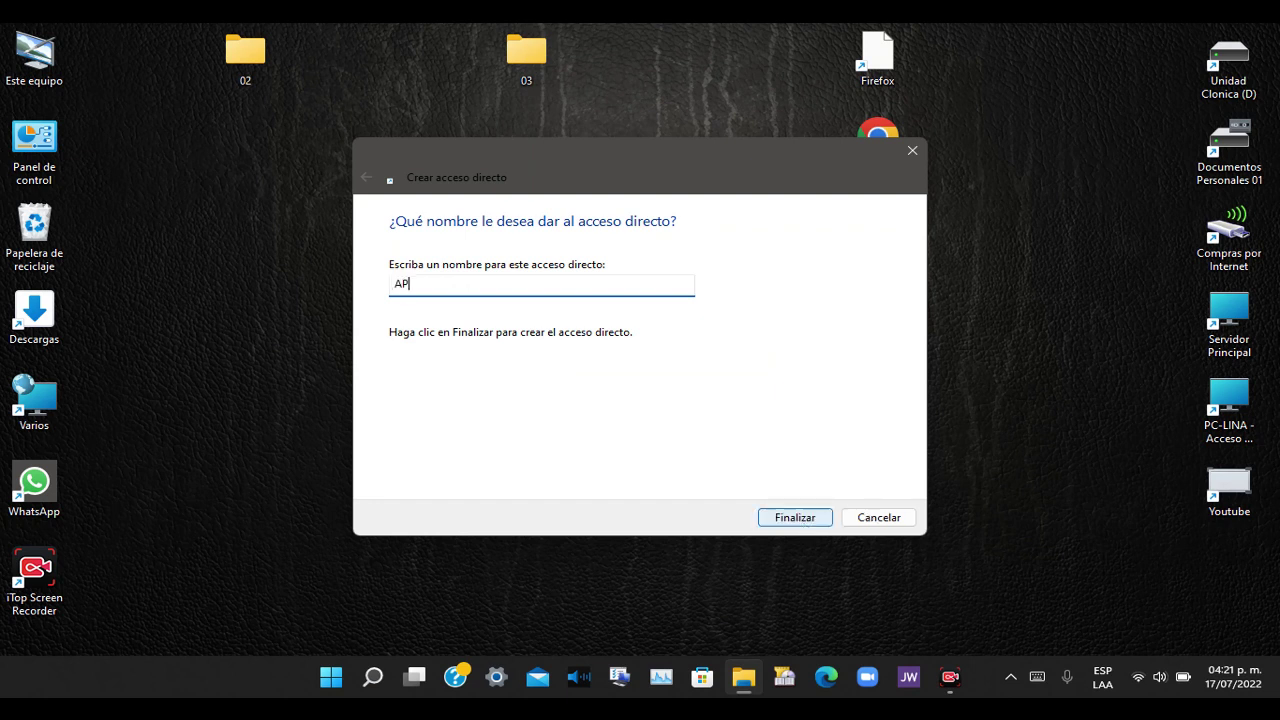
pyautogui.write('AGAR')
pyautogui.click(811, 521)
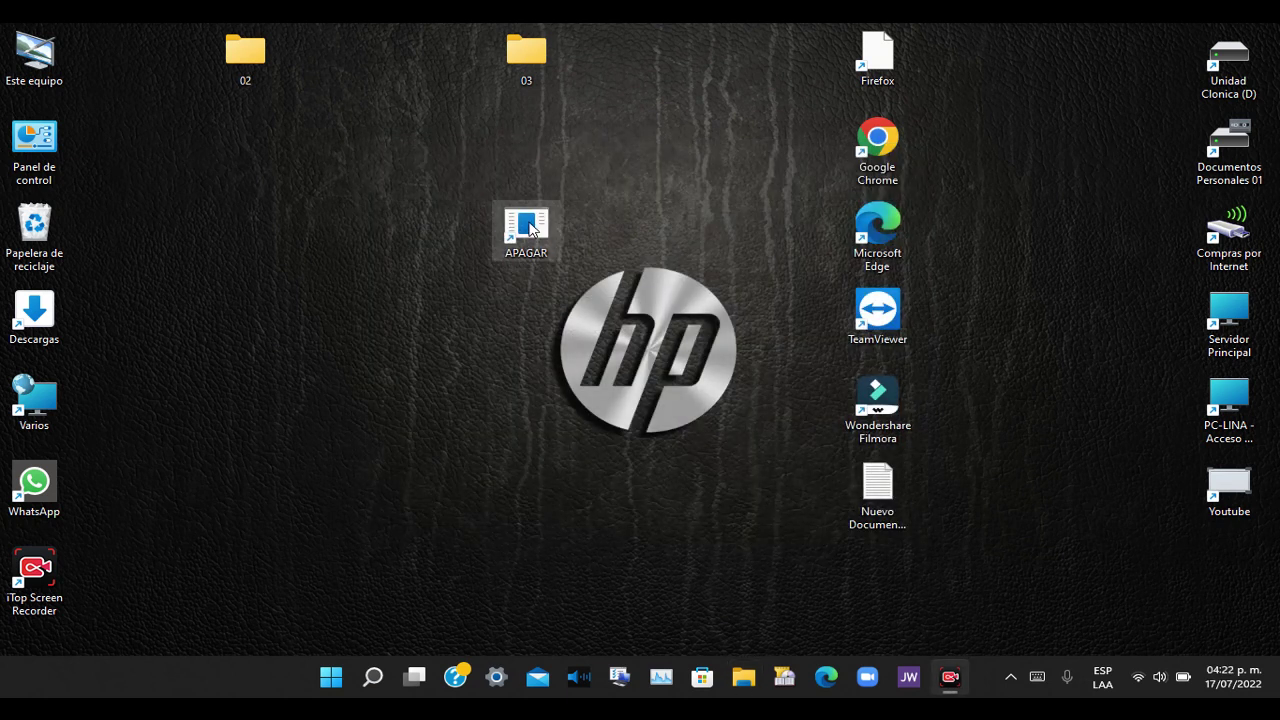
pyautogui.moveTo(530, 220); pyautogui.dragTo(530, 150)
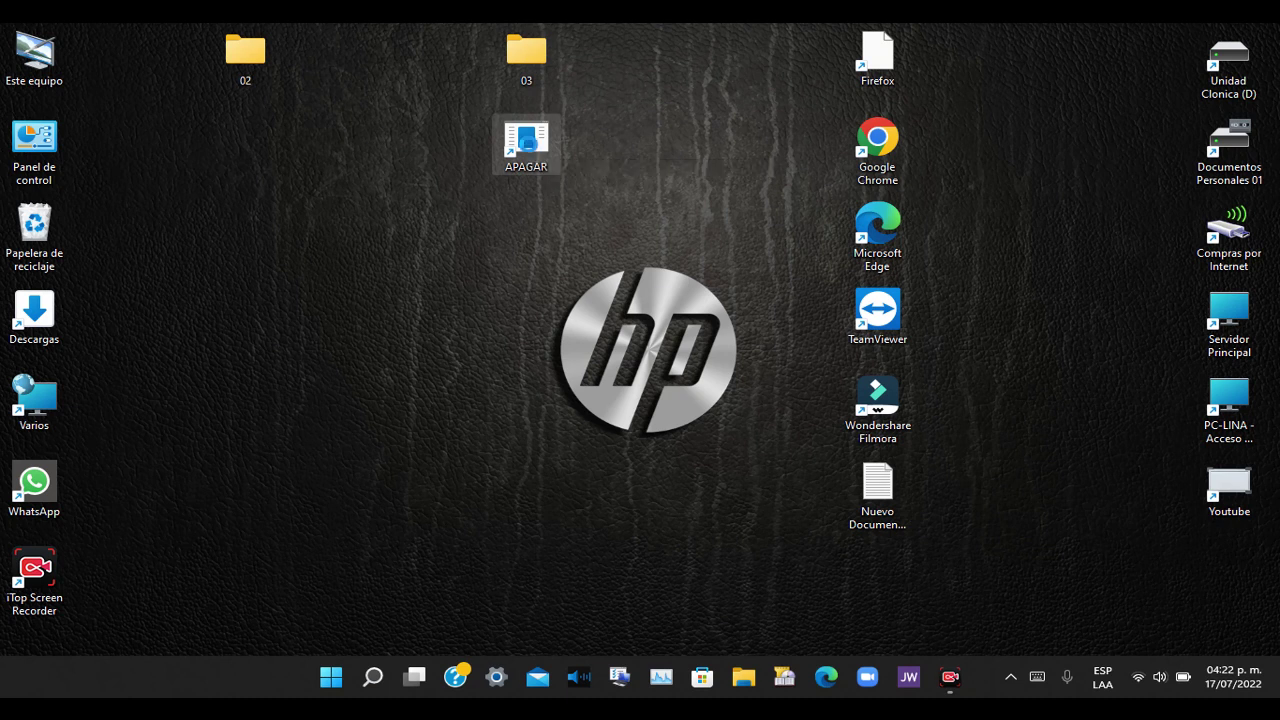
pyautogui.rightClick(529, 150)
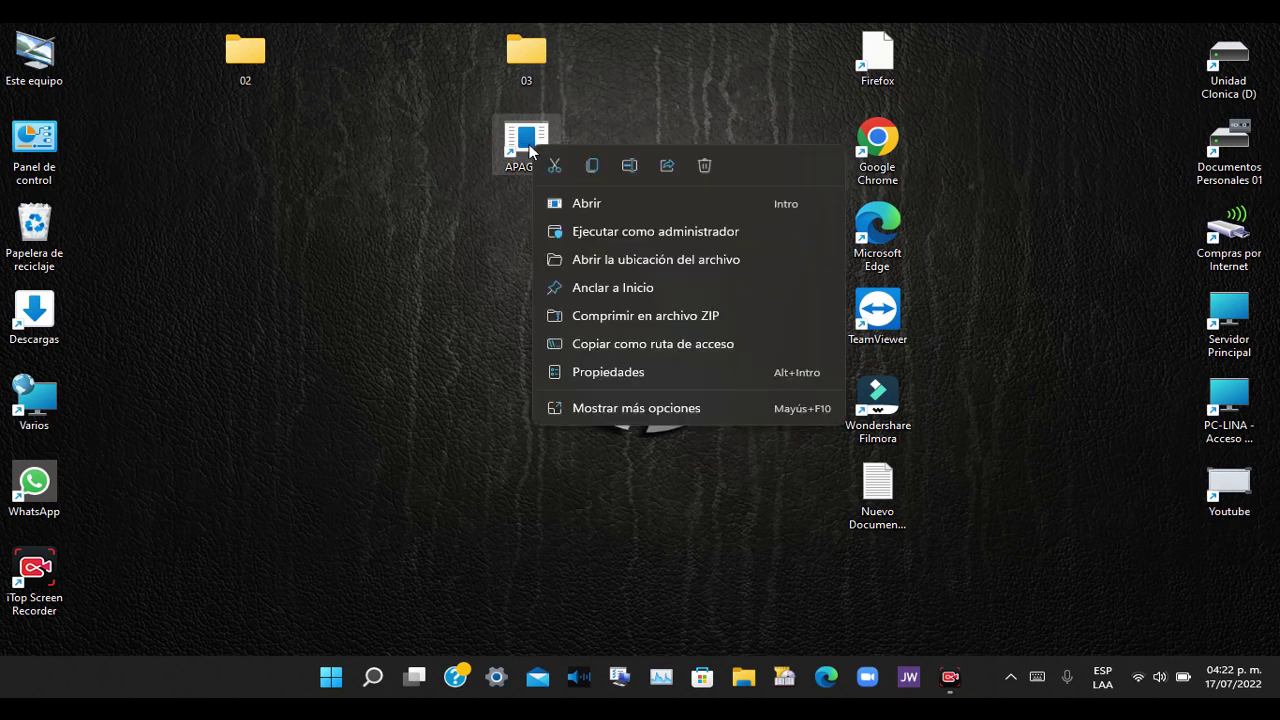
pyautogui.click(600, 372)
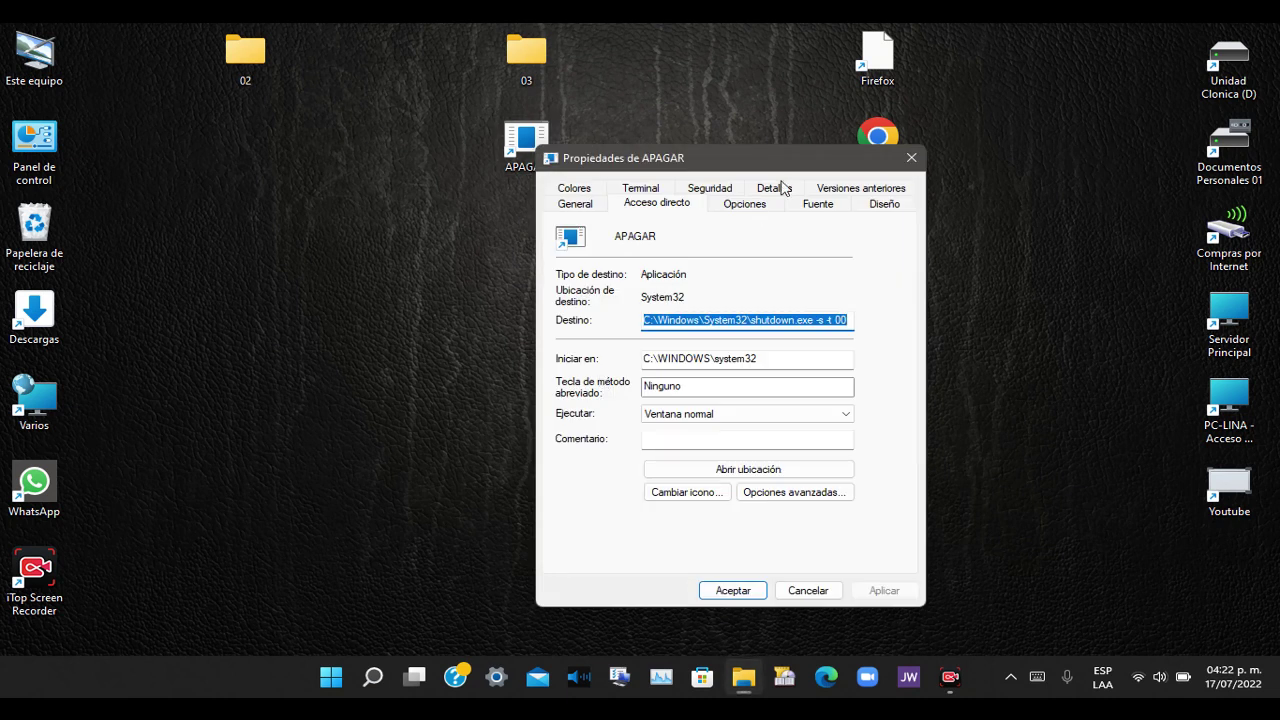
pyautogui.click(911, 157)
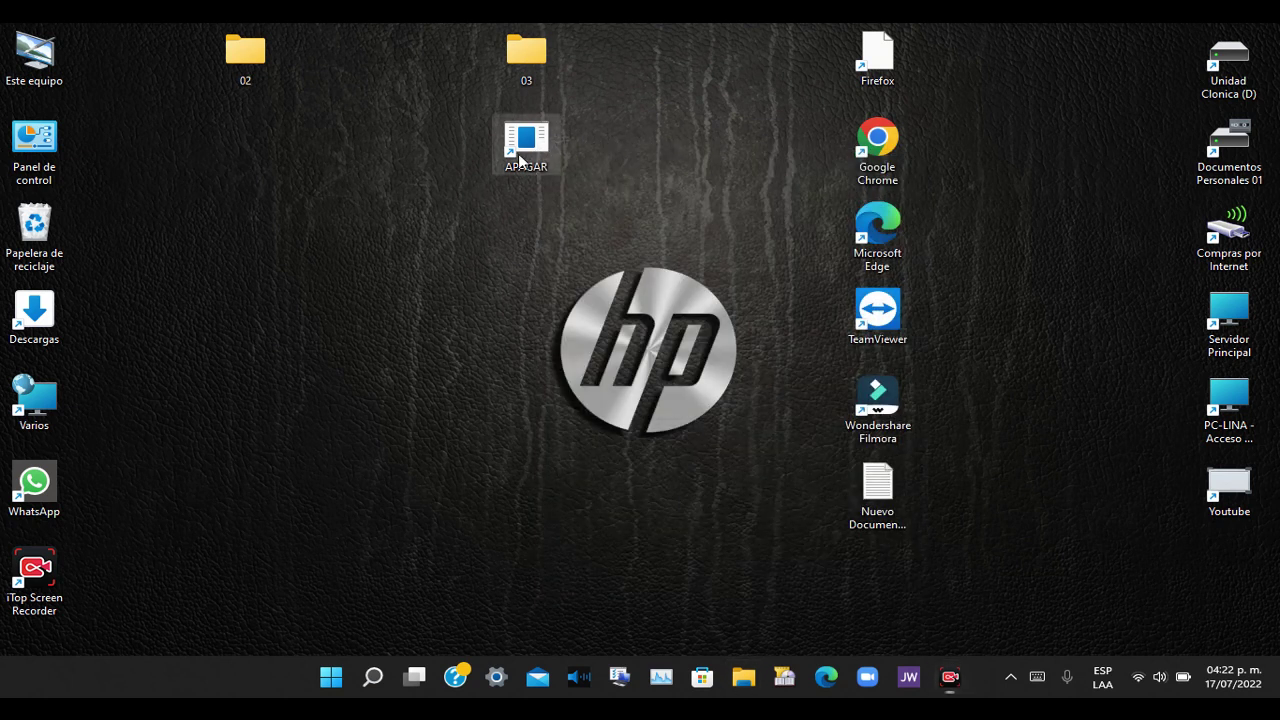
# Change the APAGAR shortcut's icon to the red power symbol, apply the change, and run the shortcut to shut down the computer
pyautogui.rightClick(521, 160)
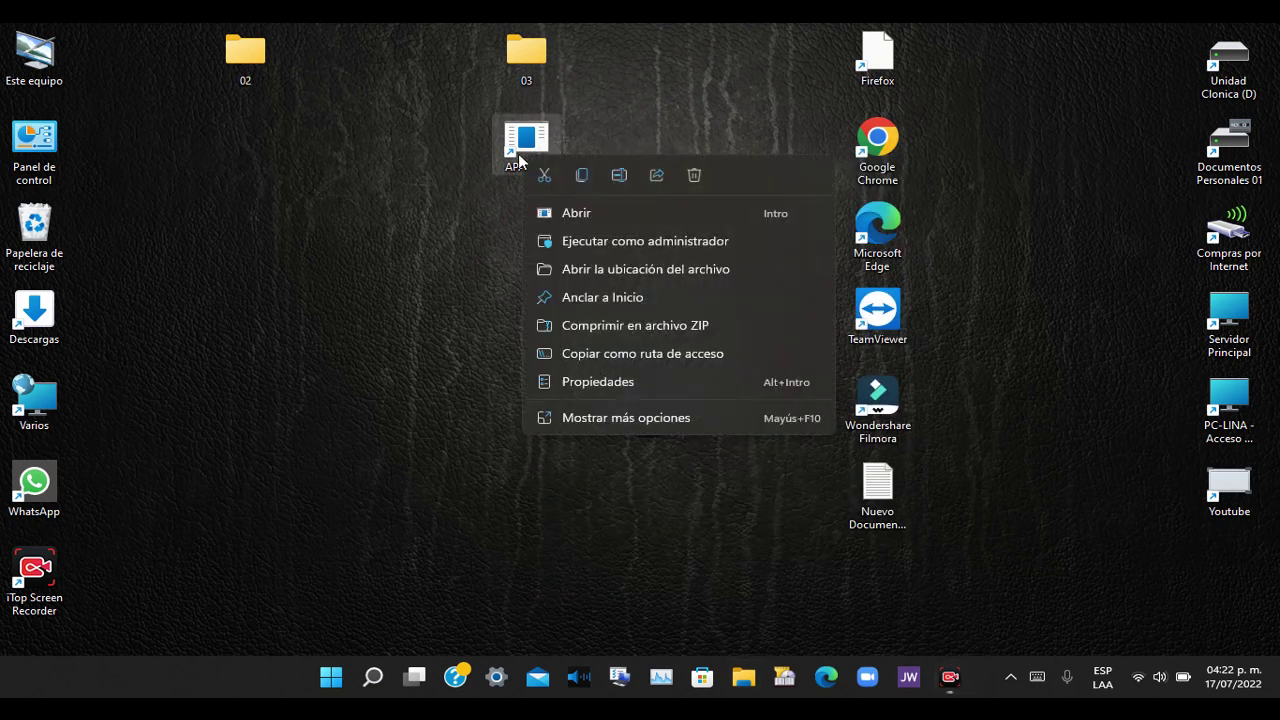
pyautogui.click(598, 381)
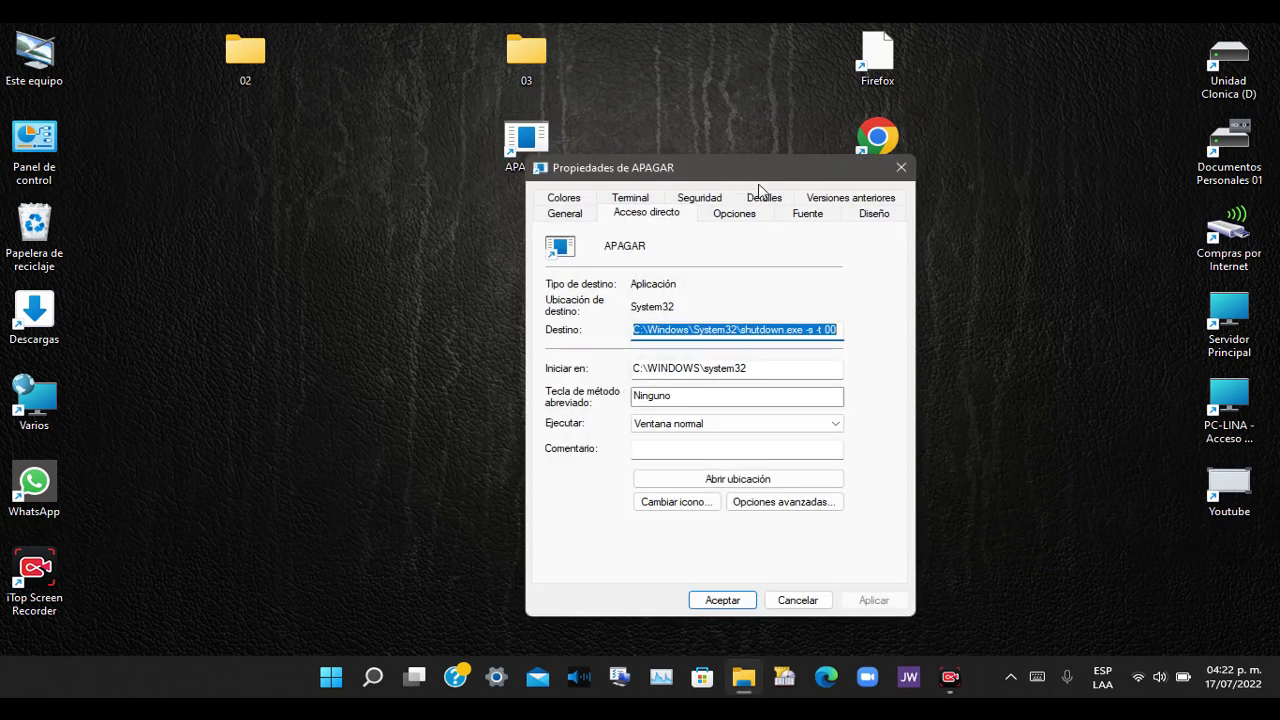
pyautogui.click(697, 503)
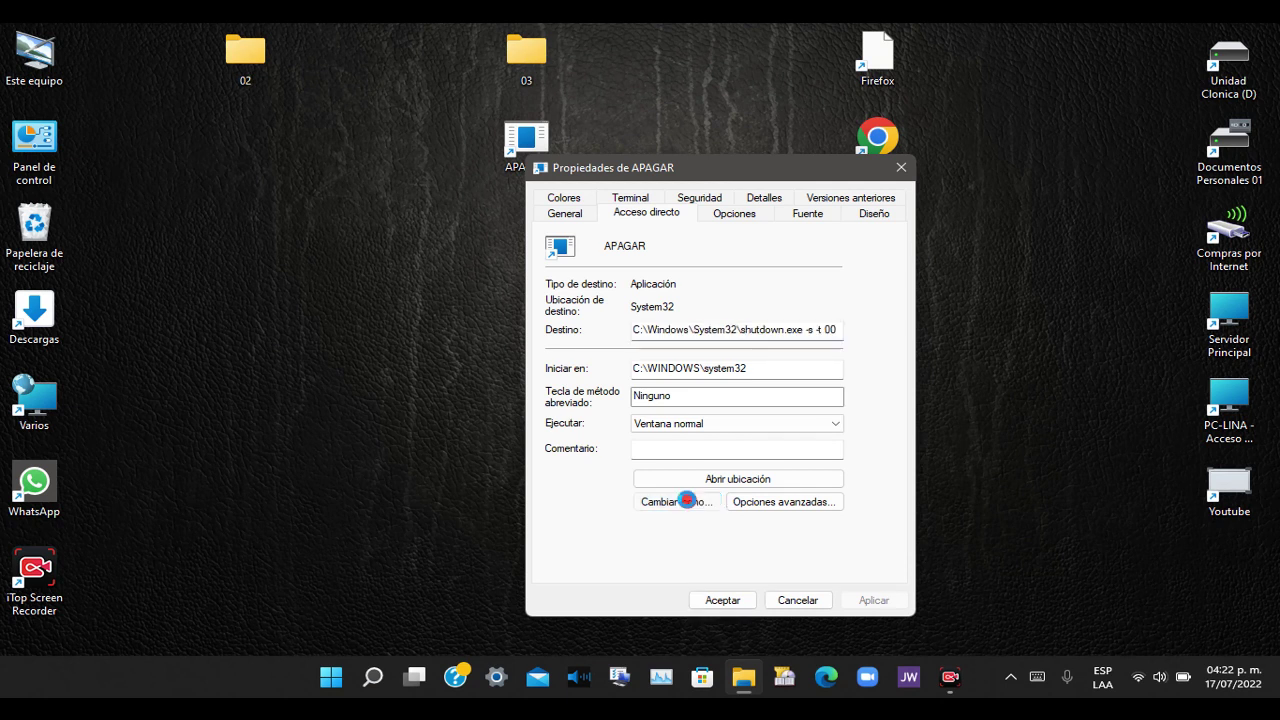
pyautogui.click(795, 356)
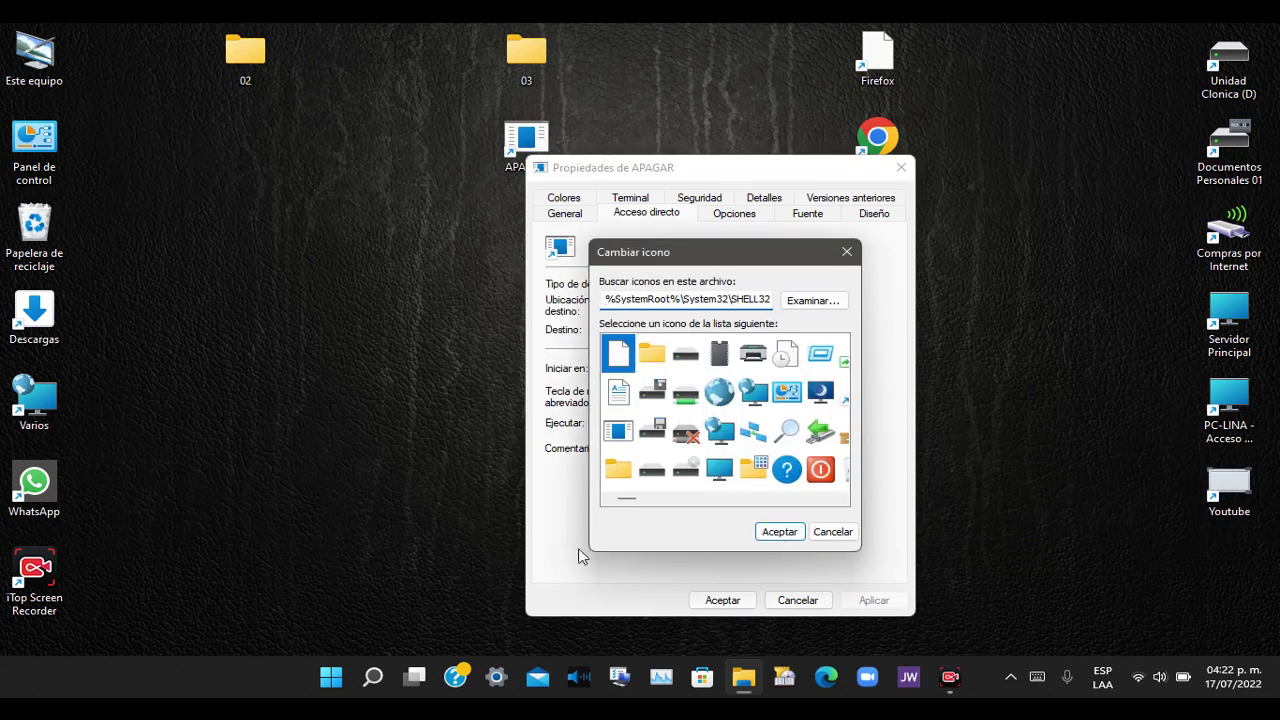
pyautogui.click(838, 499)
pyautogui.click(838, 500)
pyautogui.click(686, 472)
pyautogui.doubleClick(686, 472)
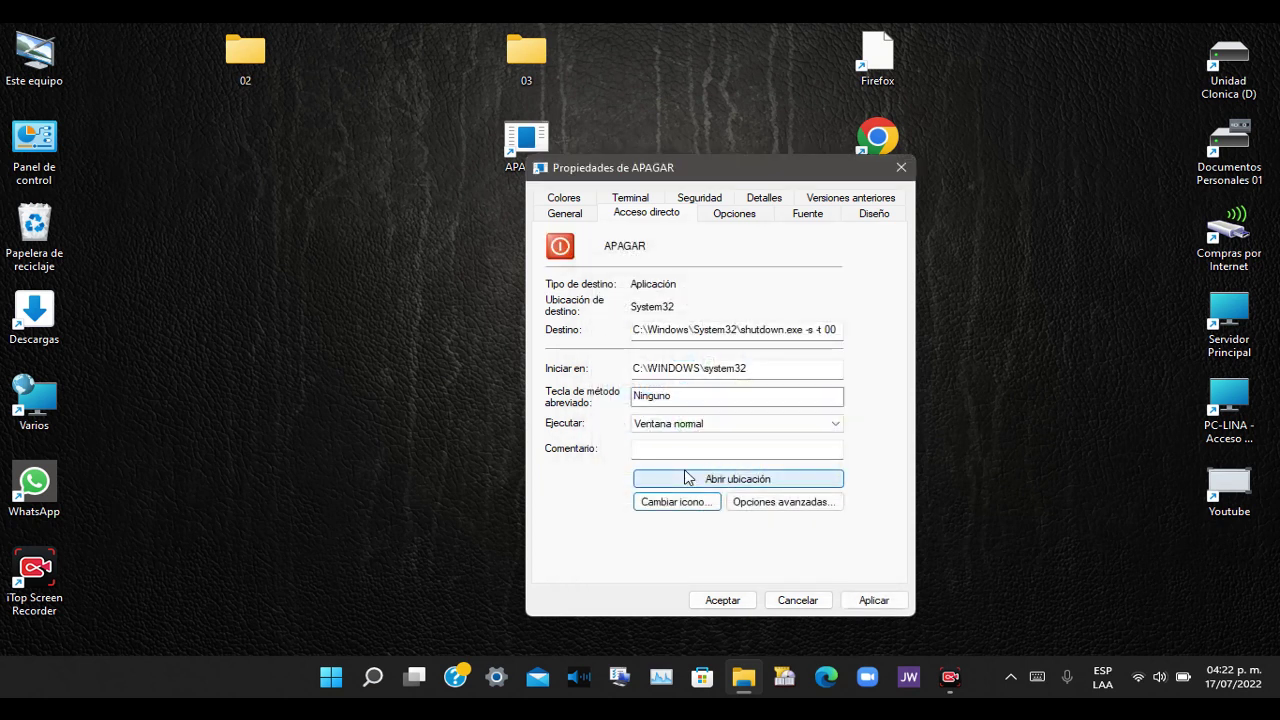
pyautogui.click(867, 602)
pyautogui.click(724, 600)
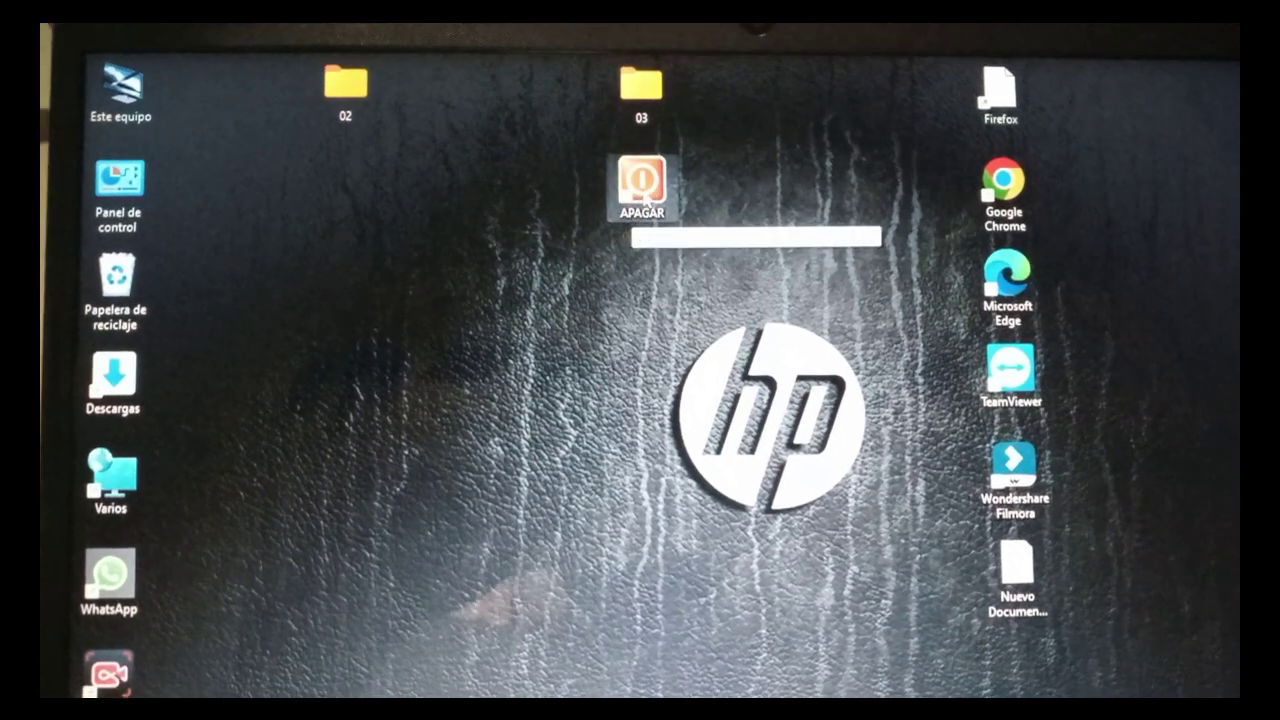
pyautogui.doubleClick(620, 215)
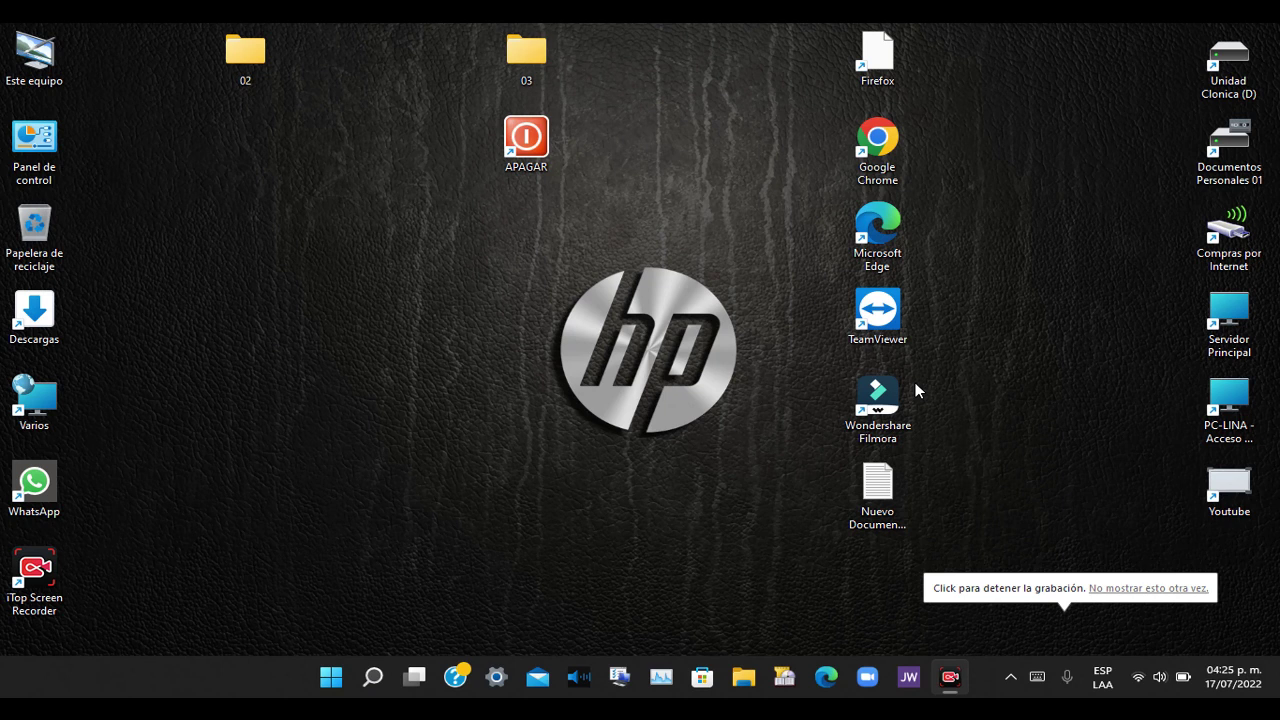
# Start another desktop shortcut with the target command shutdown.exe -r -t 00 and continue to its naming page
pyautogui.rightClick(522, 211)
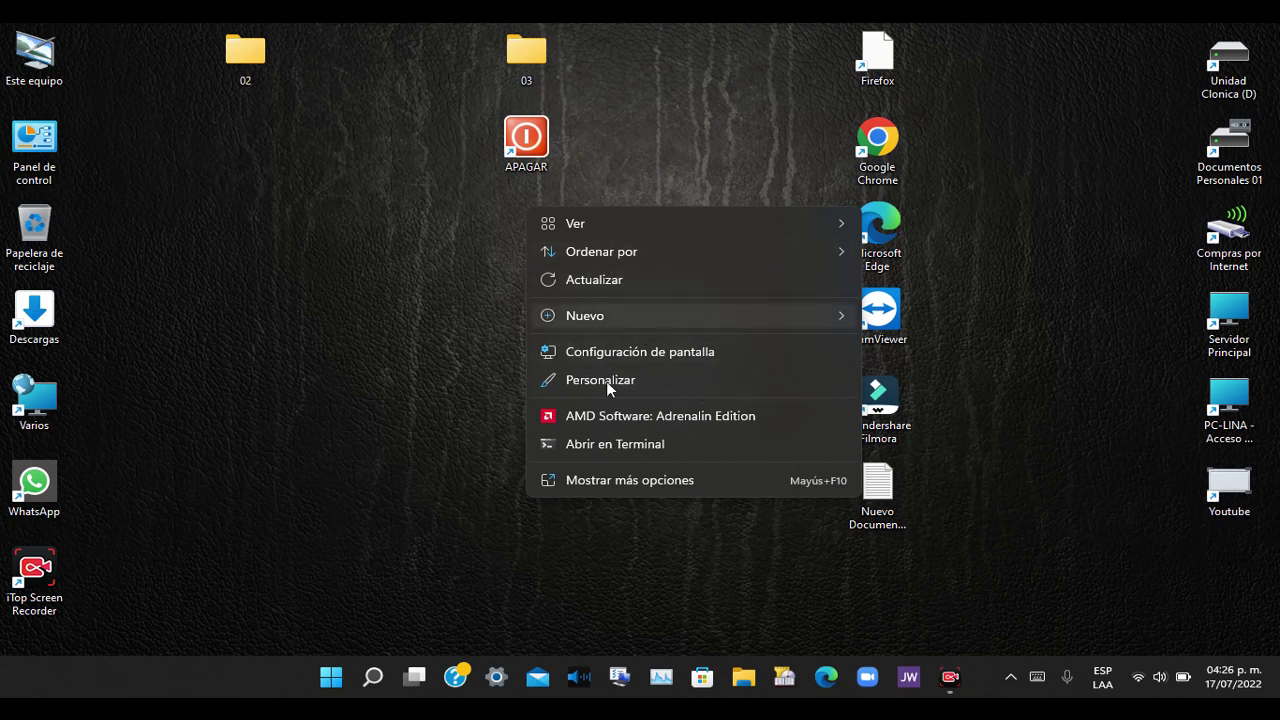
pyautogui.moveTo(669, 307)
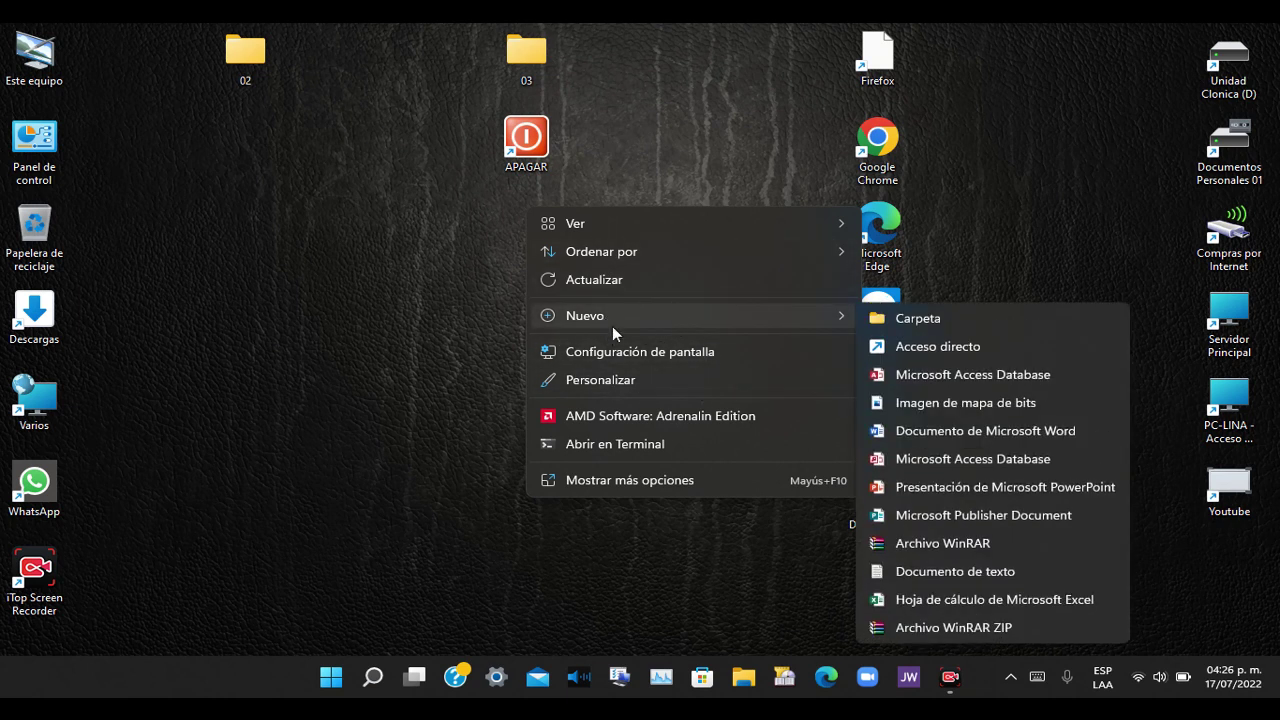
pyautogui.click(963, 346)
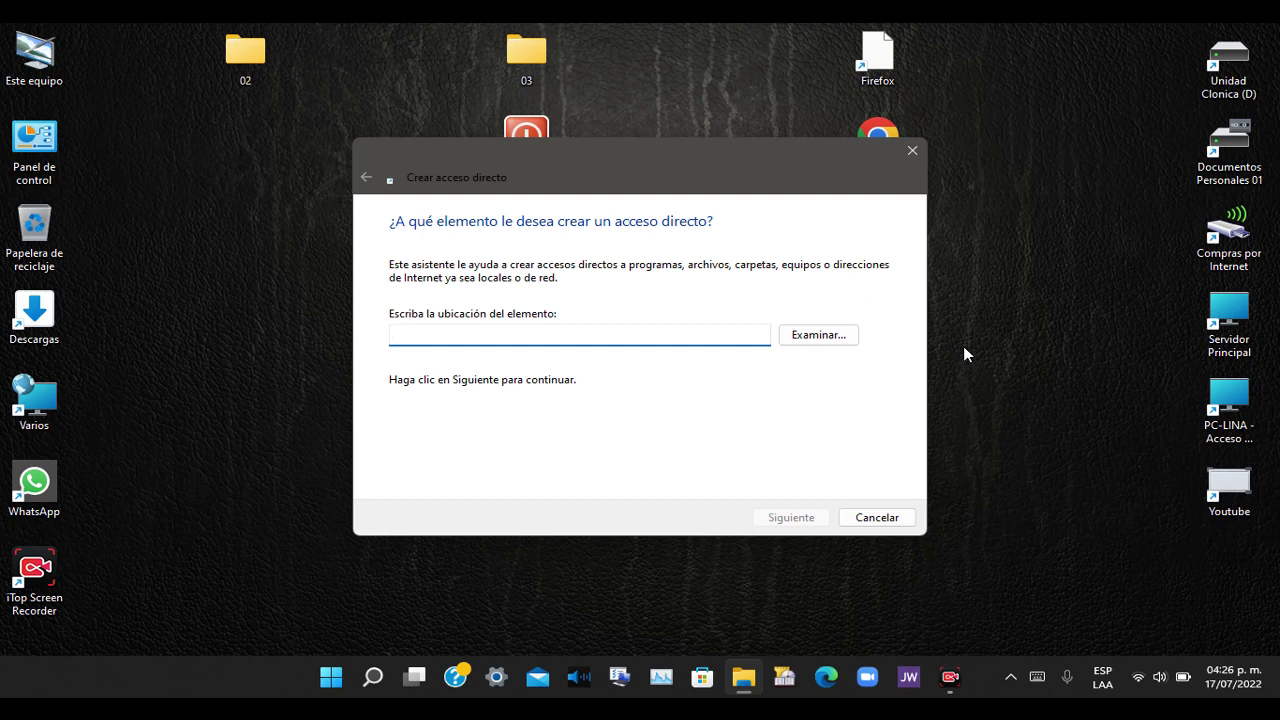
pyautogui.write('shutdown')
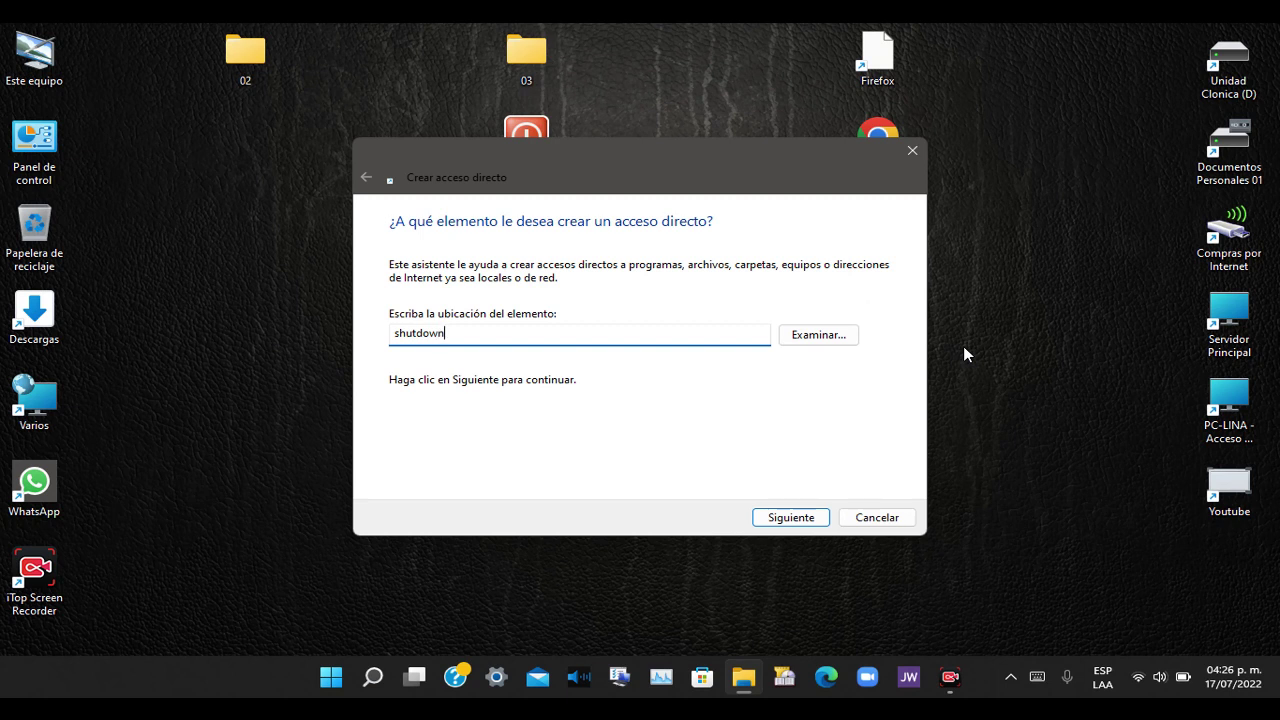
pyautogui.write('.exe')
pyautogui.write('-r')
pyautogui.write('-t 00')
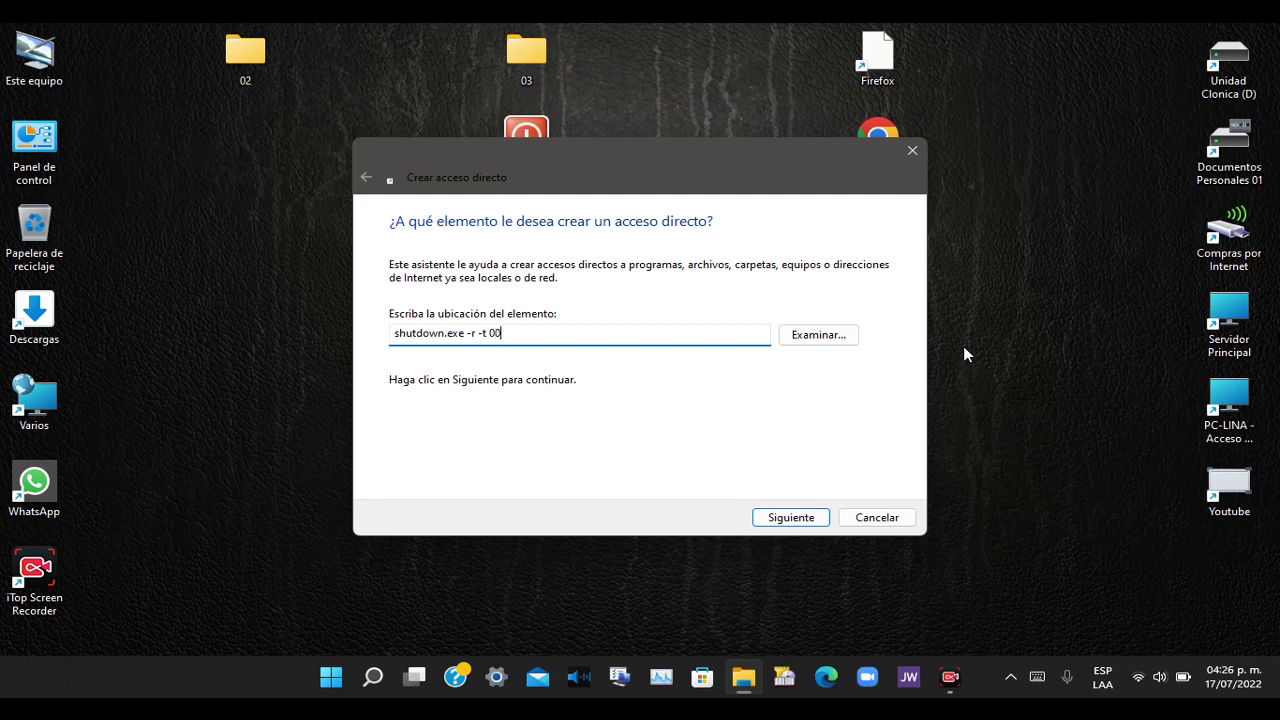
pyautogui.click(790, 517)
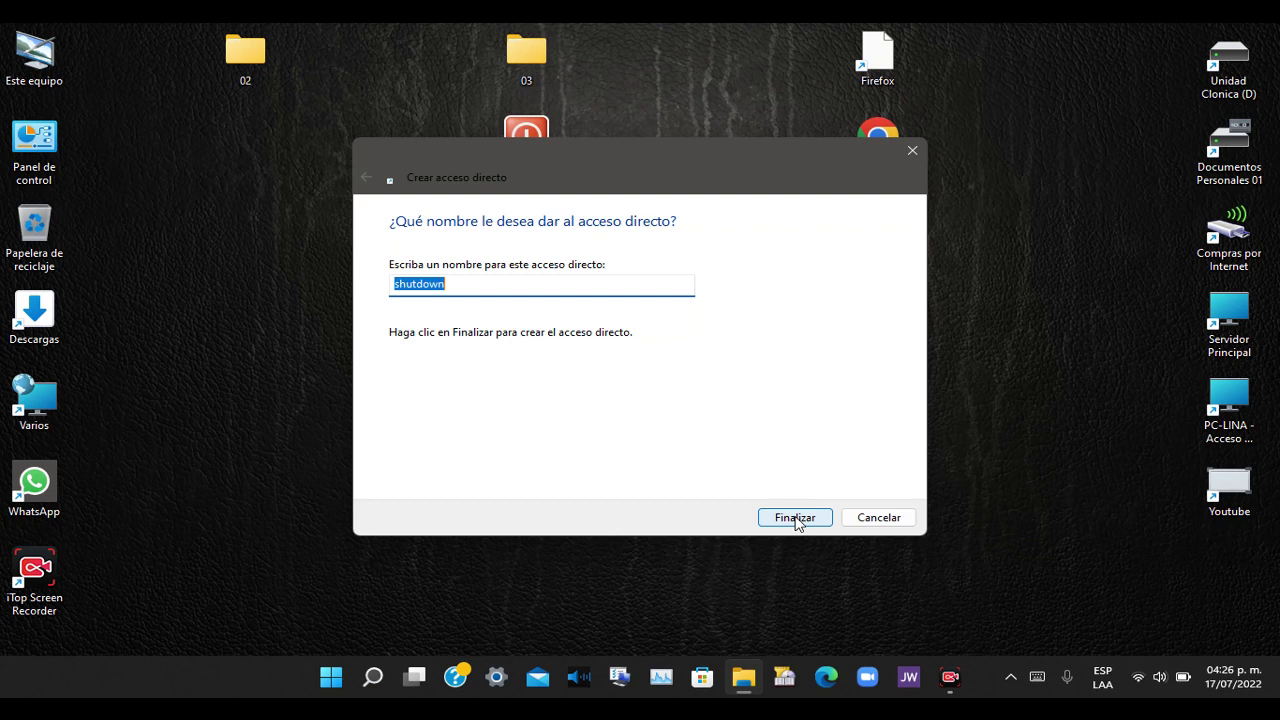
# Name the second shortcut REINICIAR and finish creating it
pyautogui.press('BackSpace')
pyautogui.write('REINICIAR')
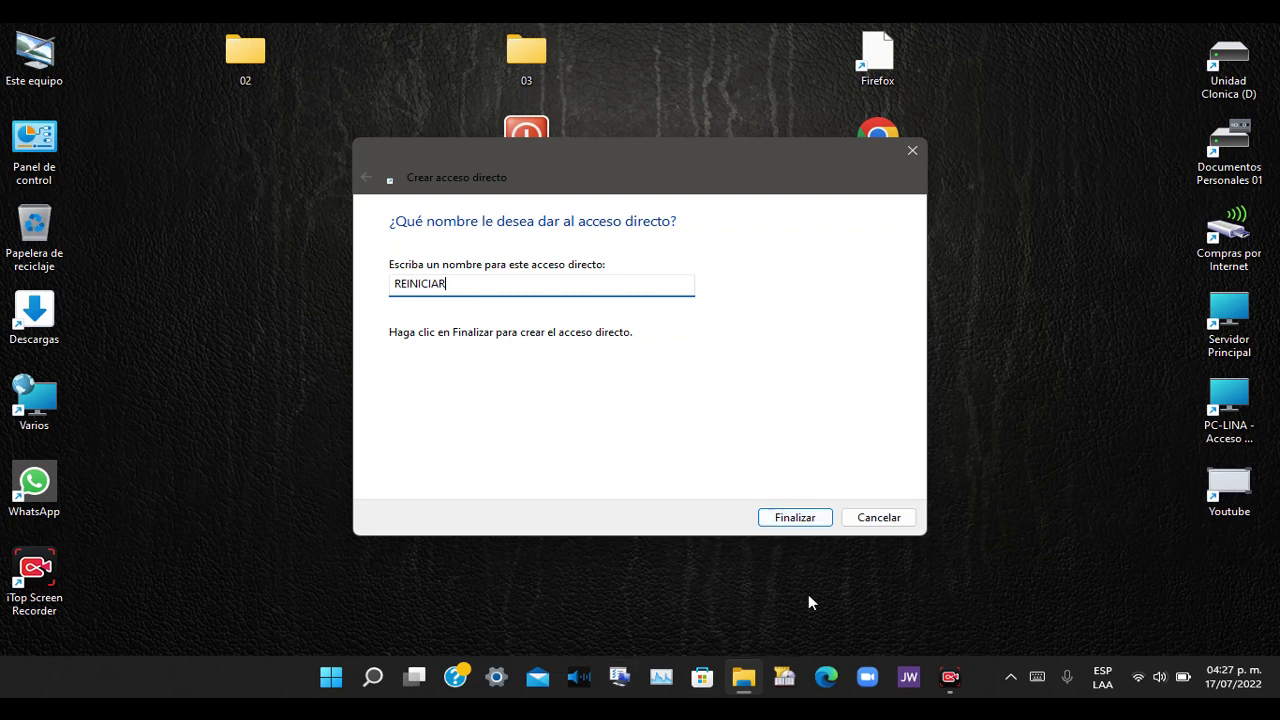
pyautogui.click(810, 518)
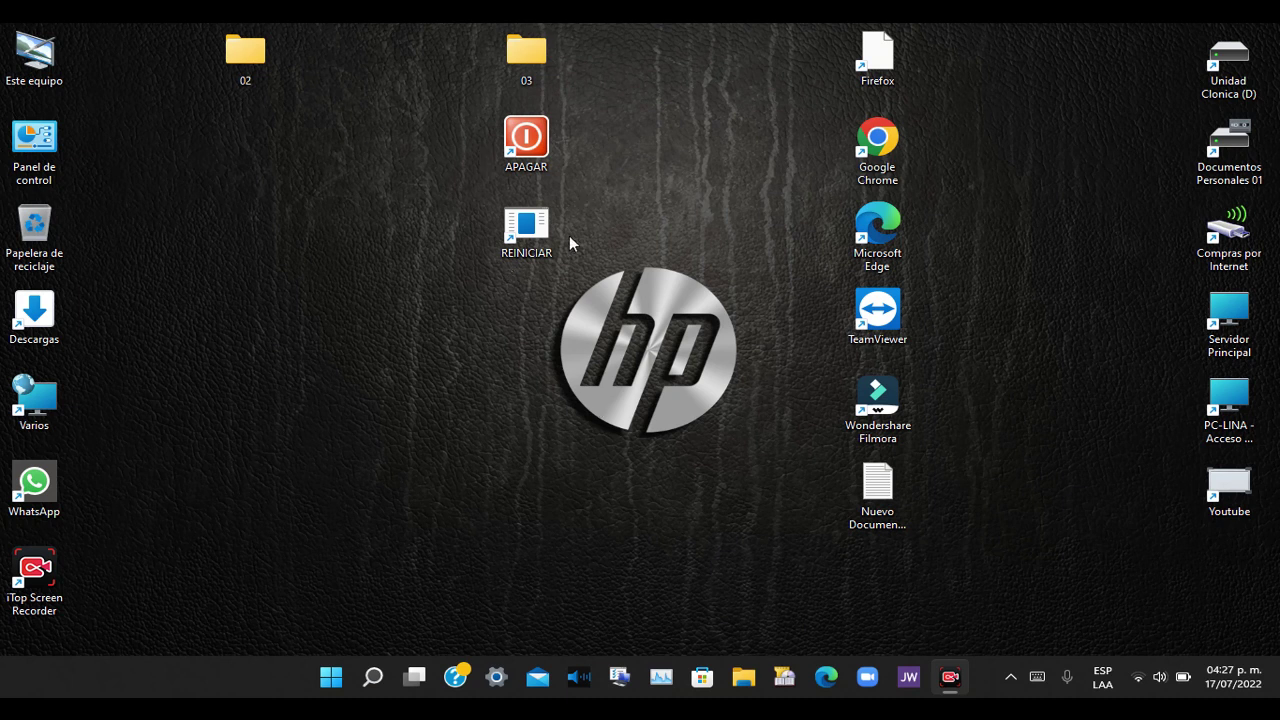
# Change the REINICIAR shortcut's icon to the screen with green arrows from the SHELL32 icon list and apply it
pyautogui.doubleClick(536, 226)
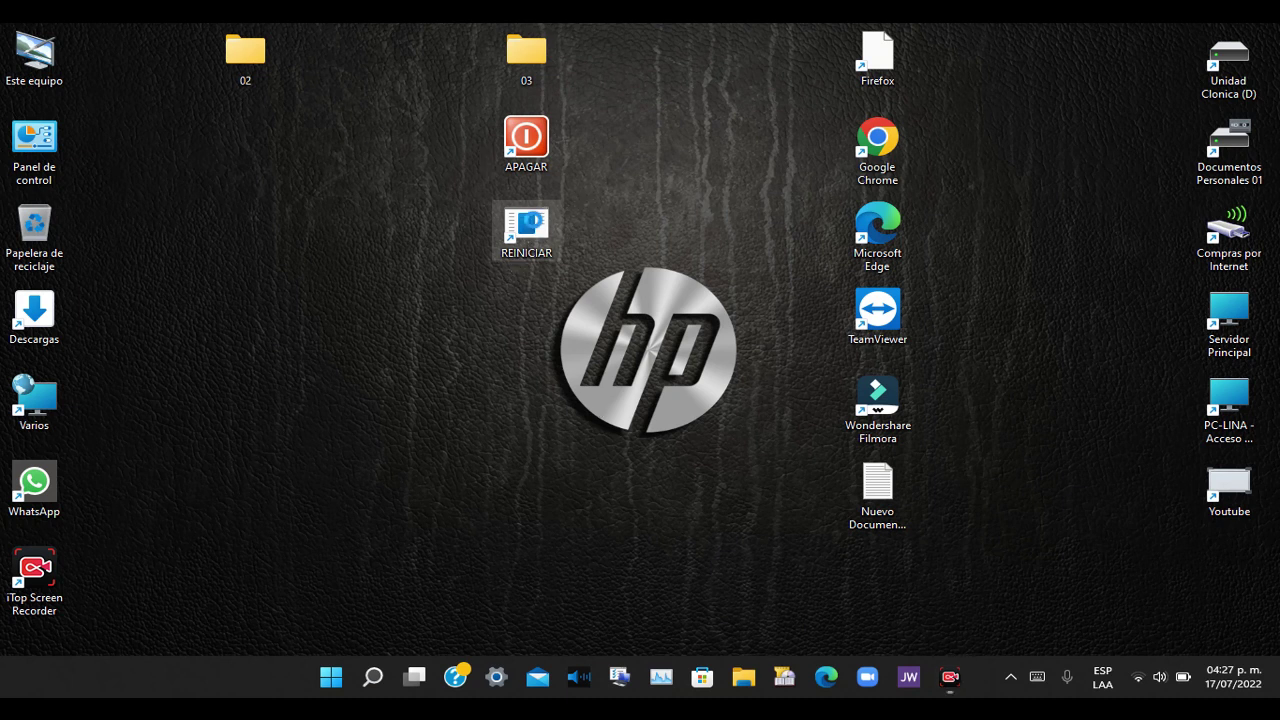
pyautogui.rightClick(537, 222)
pyautogui.click(604, 447)
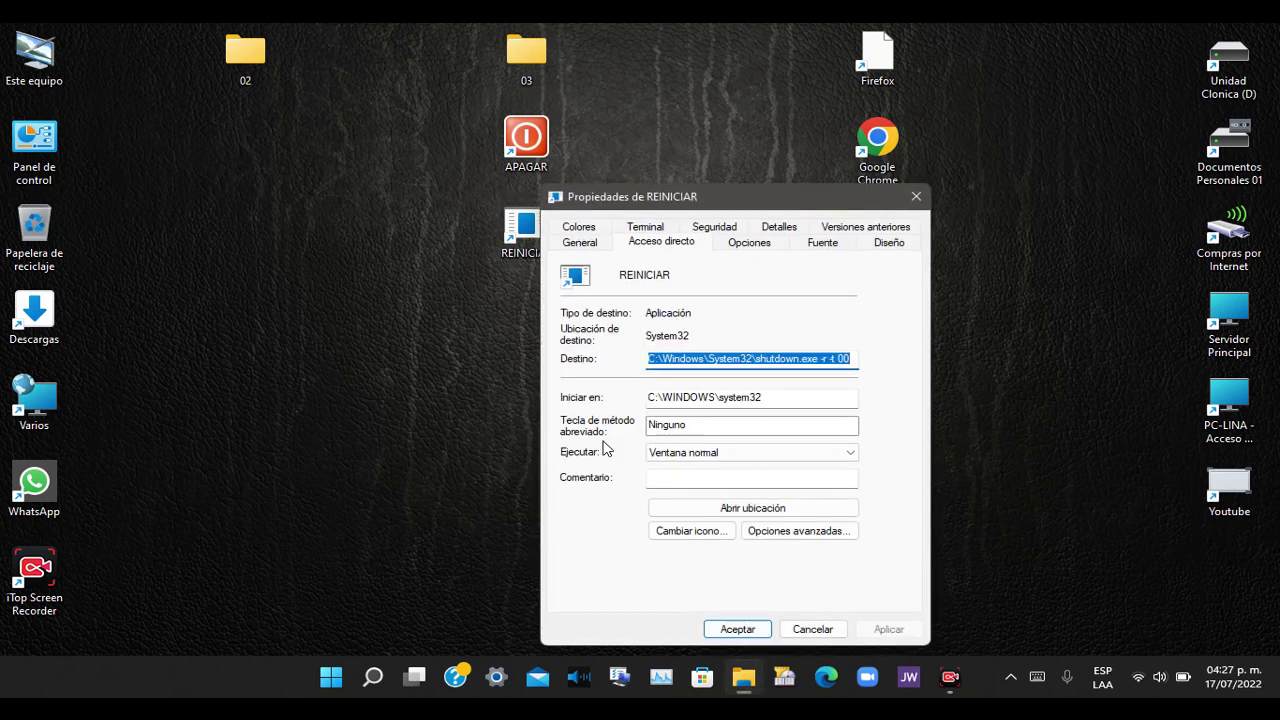
pyautogui.click(697, 535)
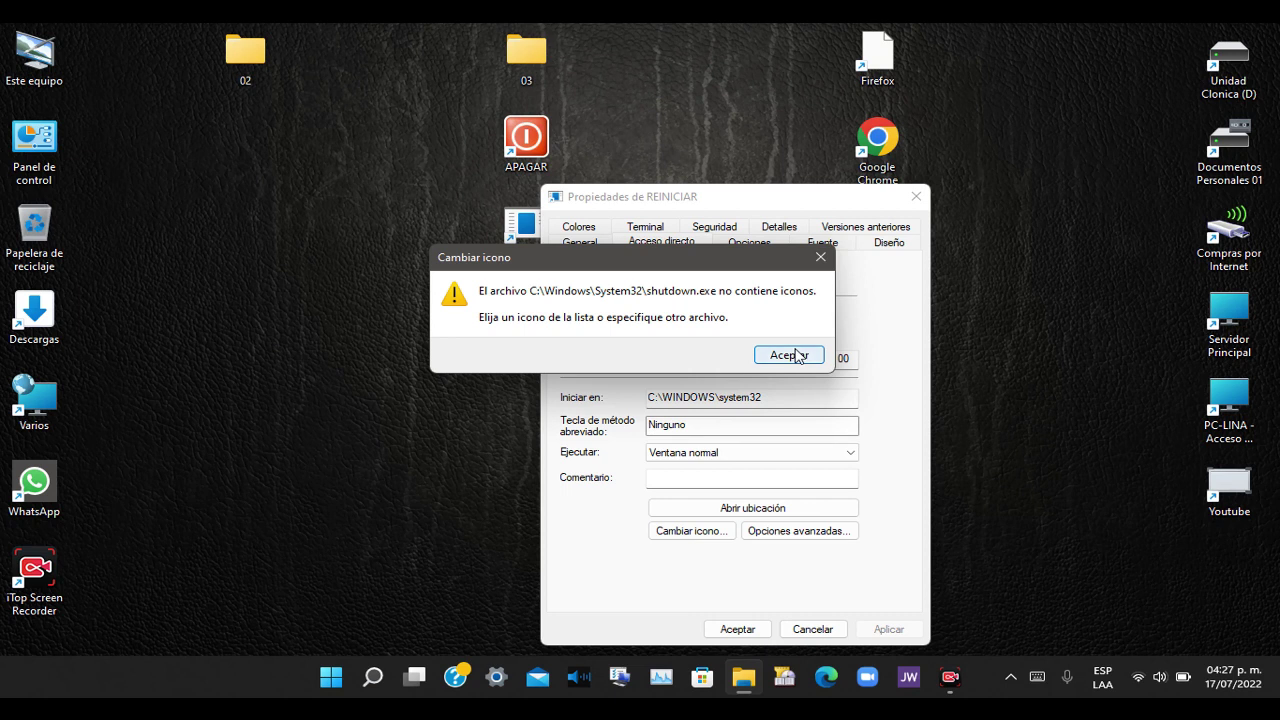
pyautogui.click(797, 360)
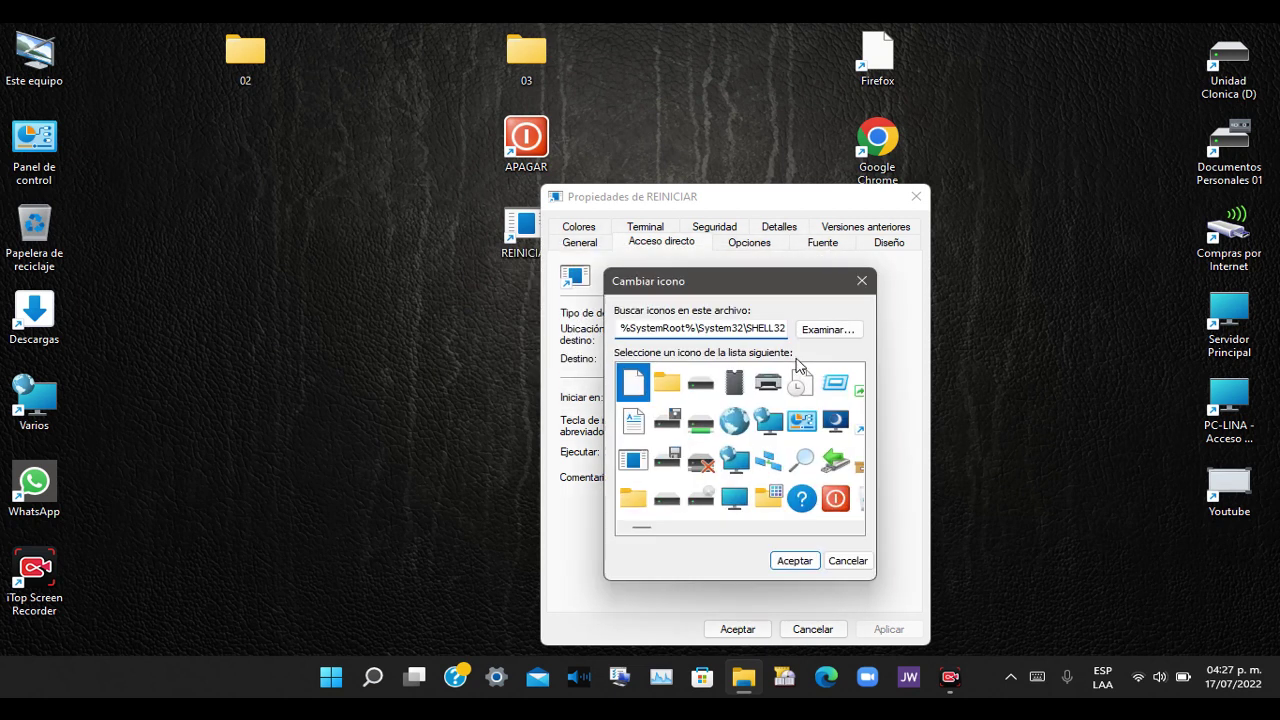
pyautogui.click(856, 528)
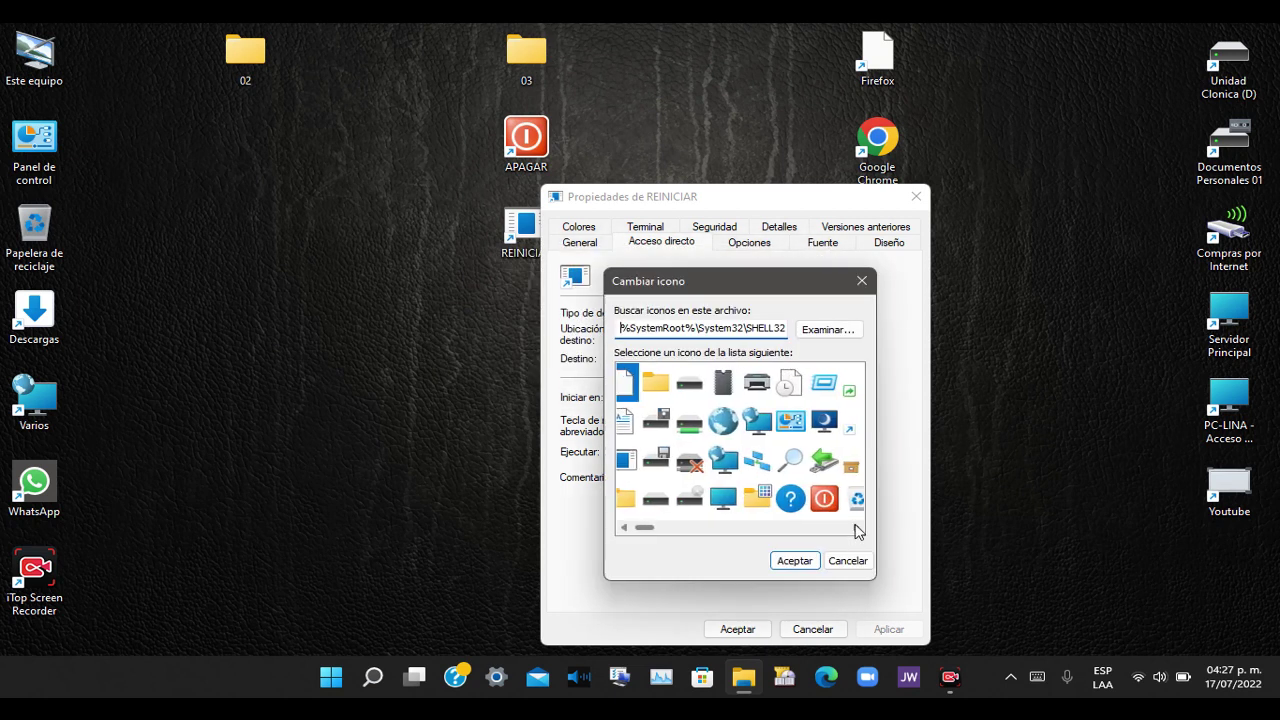
pyautogui.click(856, 528)
pyautogui.click(856, 528)
pyautogui.click(856, 528)
pyautogui.click(856, 528)
pyautogui.doubleClick(765, 461)
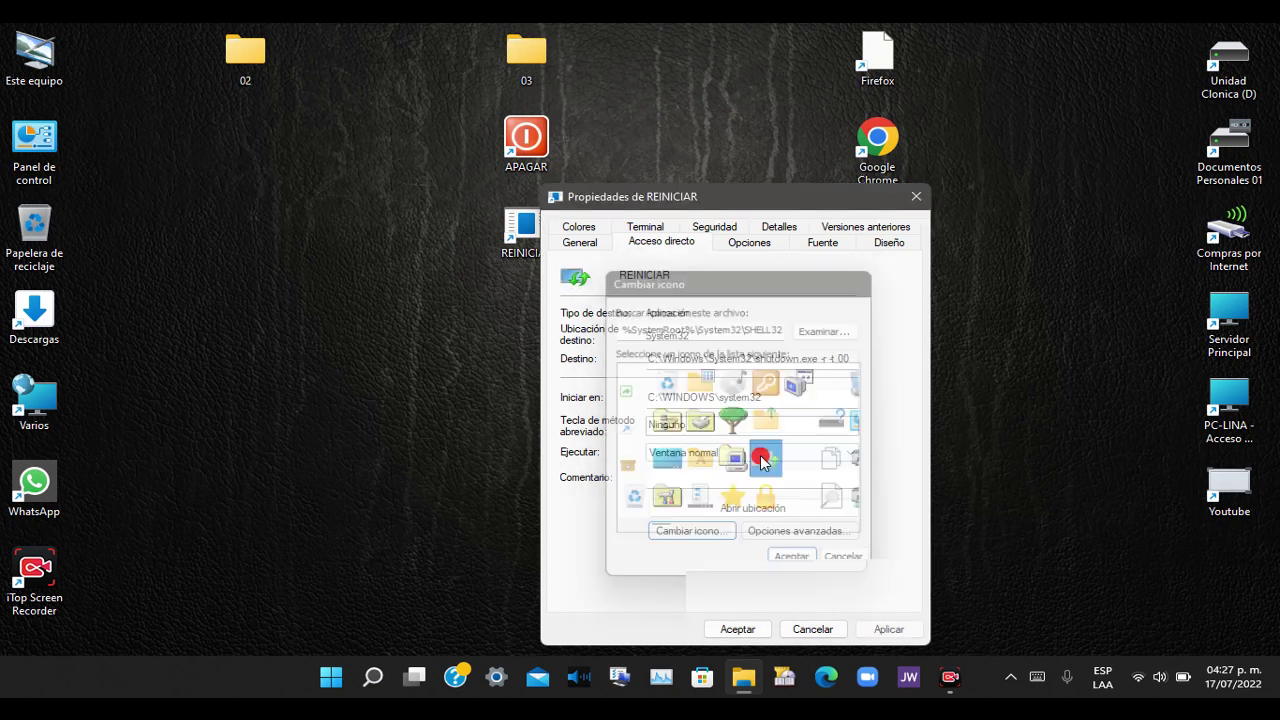
pyautogui.click(908, 631)
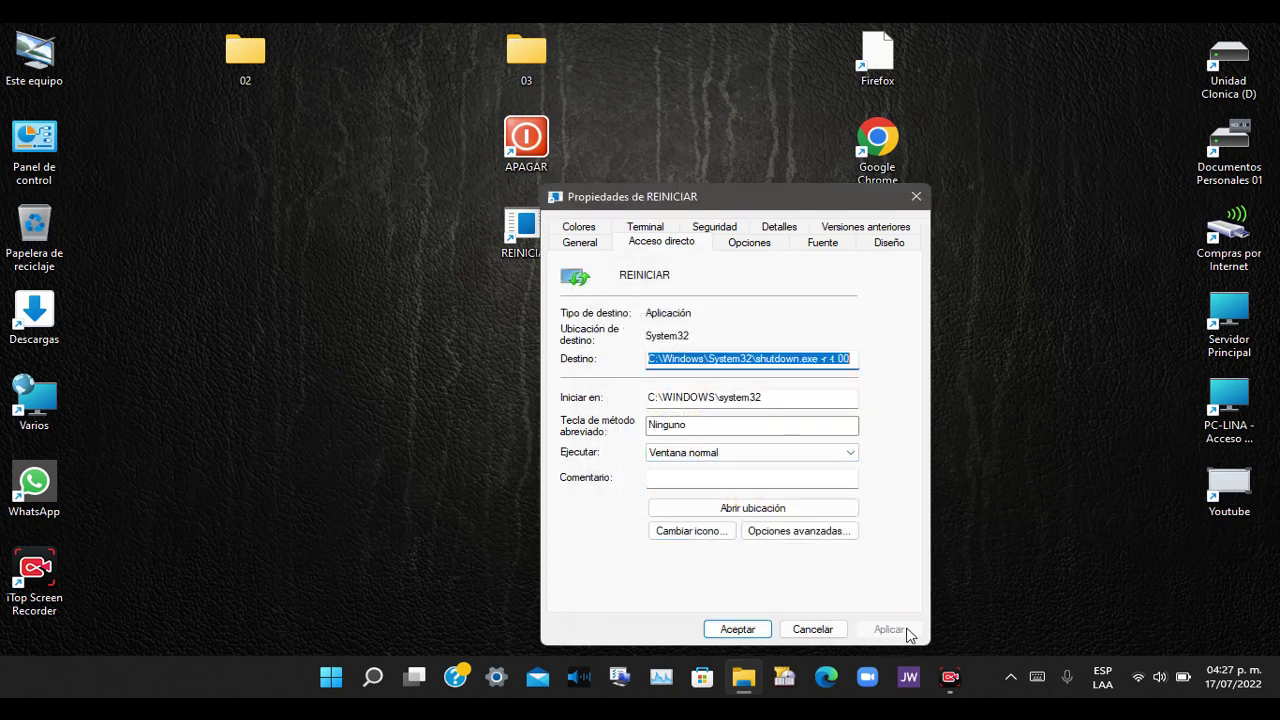
pyautogui.click(758, 632)
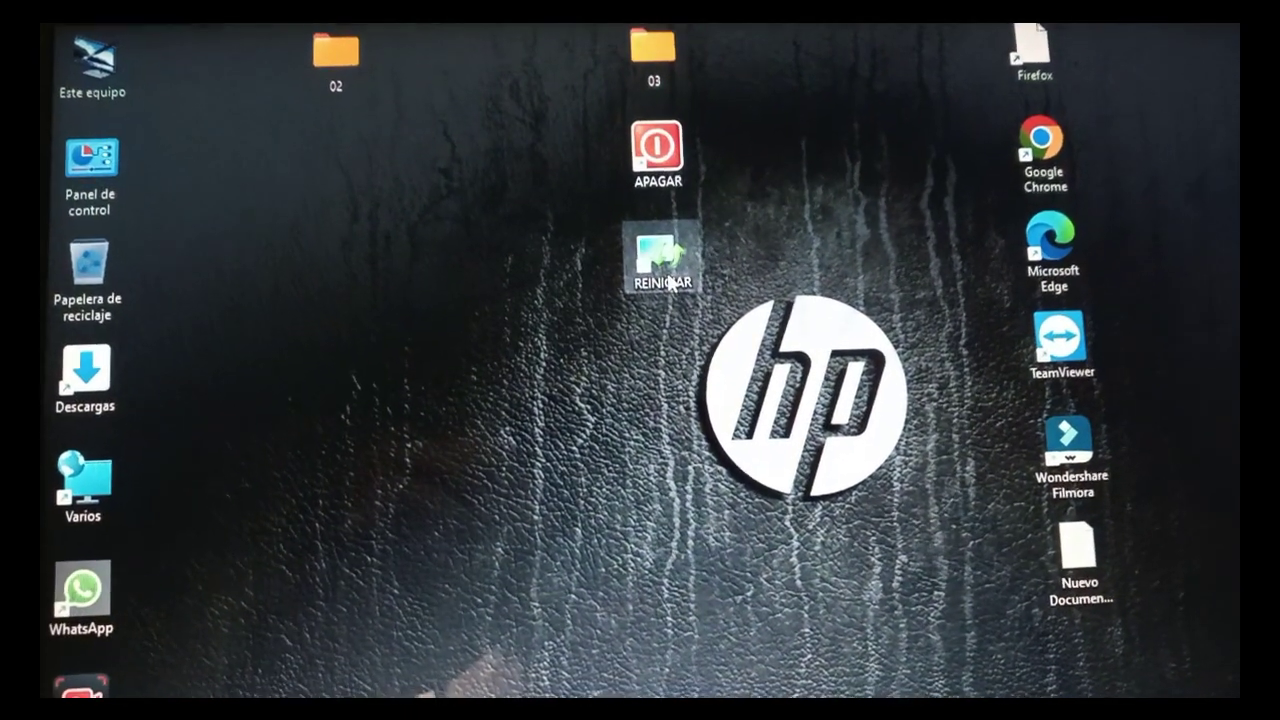
# Run the REINICIAR shortcut to restart the computer
pyautogui.doubleClick(672, 280)
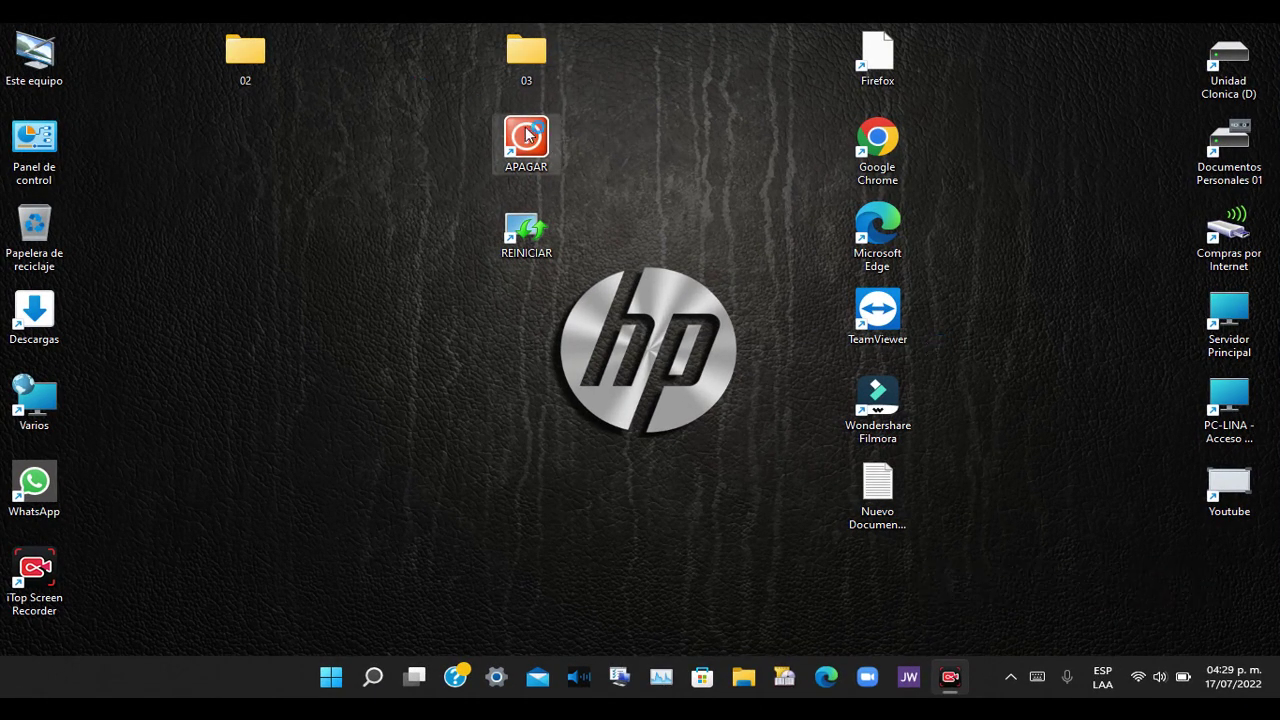
pyautogui.doubleClick(556, 236)
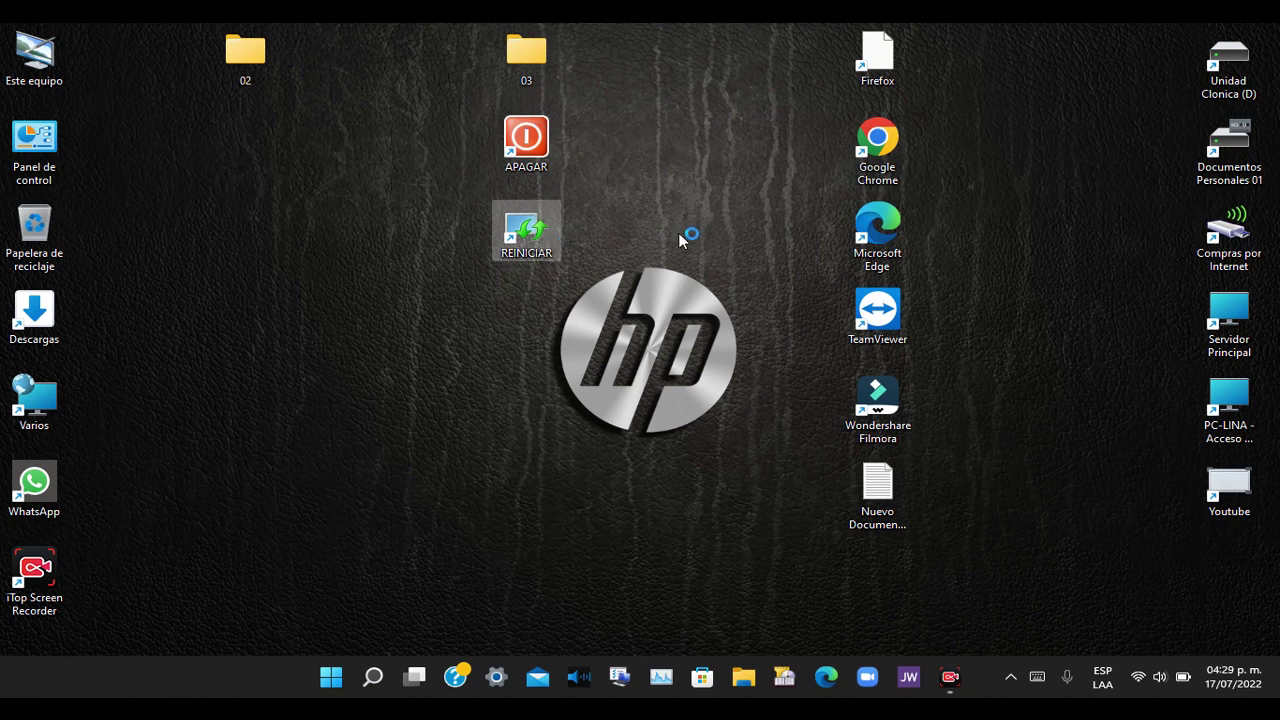